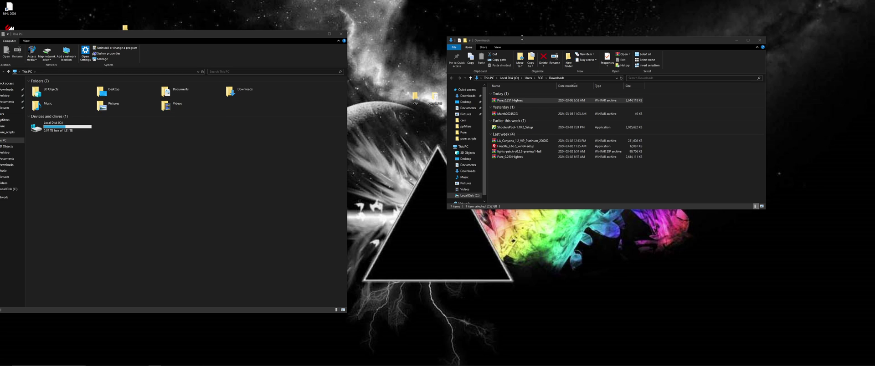
Step: Delete the two adjacent old folders from the desktop and move the Downloads window out of the way
{"action": "left_click_drag", "start_coordinate": [522, 40], "coordinate": [591, 23]}
{"action": "left_click_drag", "start_coordinate": [442, 123], "coordinate": [407, 92]}
{"action": "right_click", "coordinate": [427, 94]}
{"action": "left_click", "coordinate": [462, 174]}
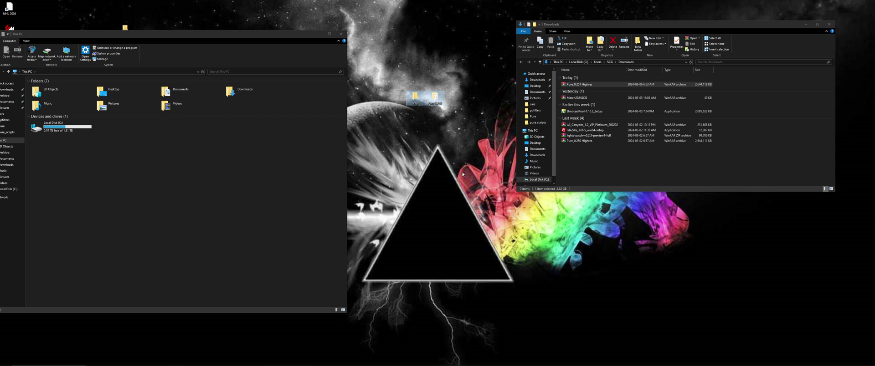
{"action": "left_click_drag", "start_coordinate": [626, 25], "coordinate": [691, 16]}
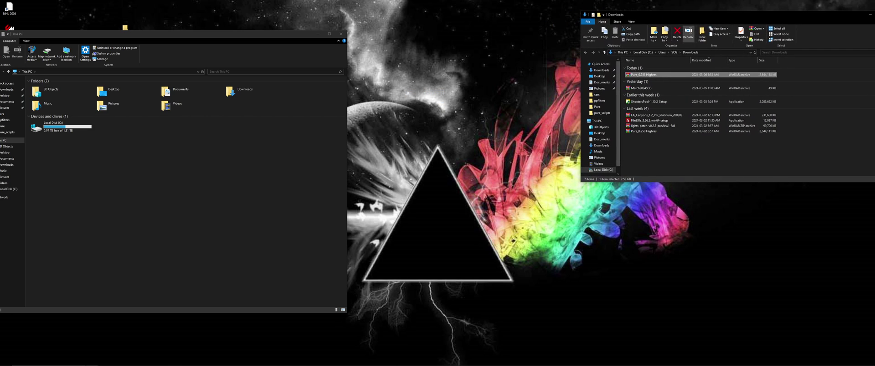
Step: Open the Pure_0.251 Highres archive from Downloads and extract its Pure 0.251 folder to the desktop
{"action": "left_click", "coordinate": [643, 88]}
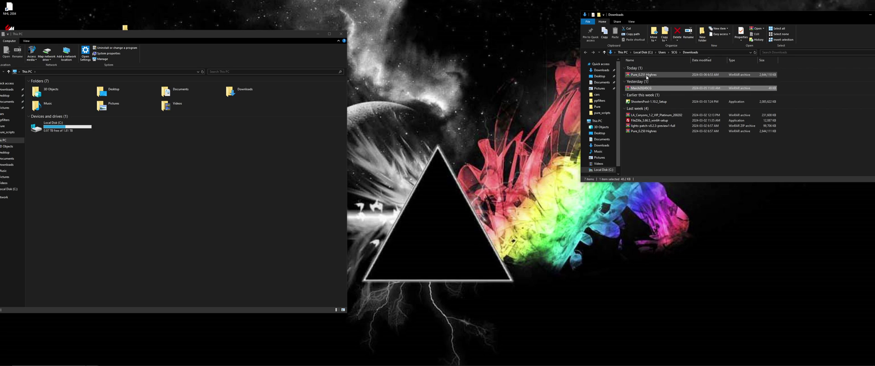
{"action": "left_click", "coordinate": [638, 75]}
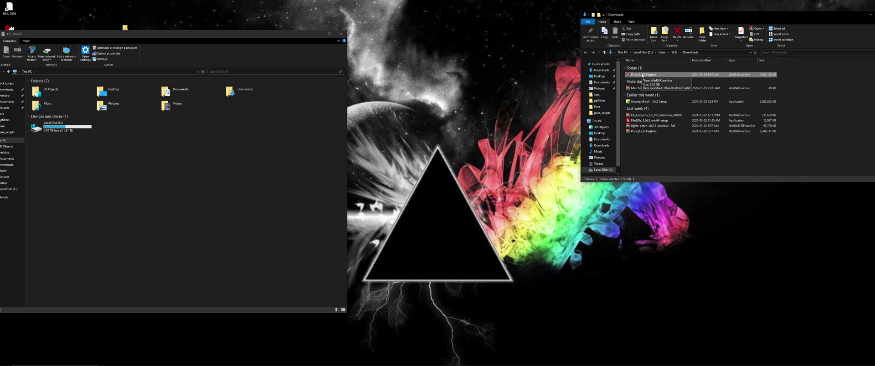
{"action": "double_click", "coordinate": [643, 74]}
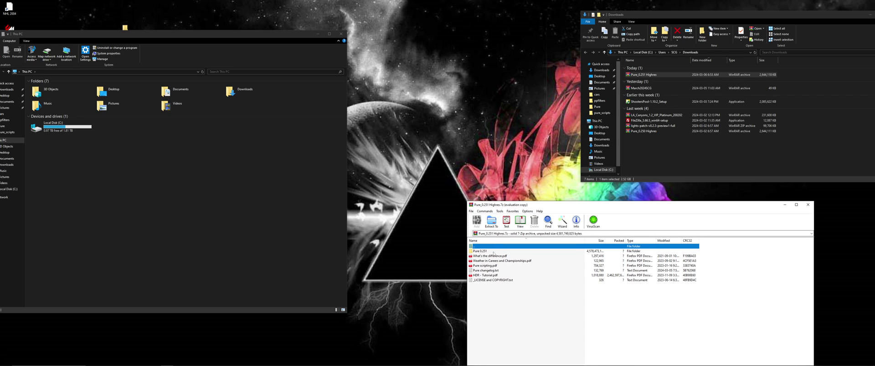
{"action": "left_click", "coordinate": [480, 251]}
{"action": "left_click", "coordinate": [679, 278]}
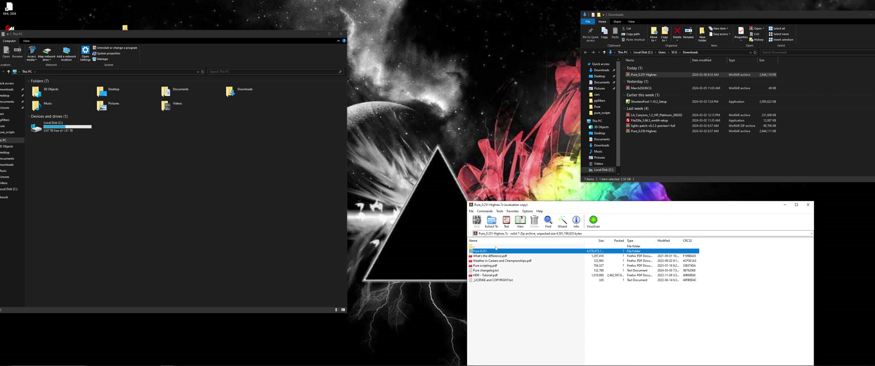
{"action": "left_click_drag", "start_coordinate": [494, 251], "coordinate": [475, 137]}
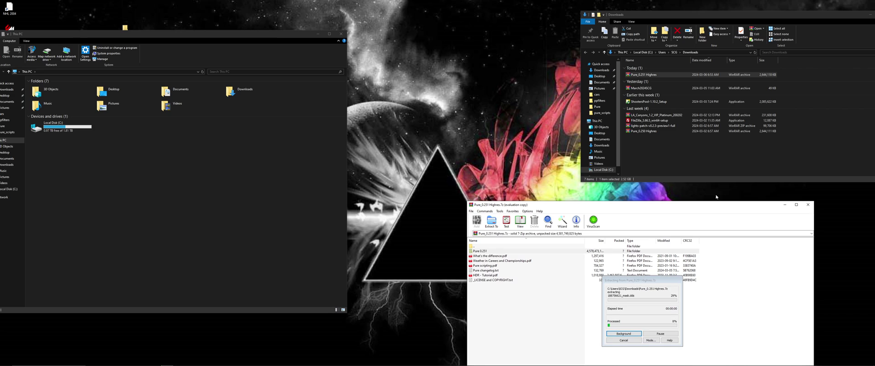
Step: Unblock the Pure_0.251 Highres archive in its file properties and apply the change
{"action": "left_click_drag", "start_coordinate": [660, 14], "coordinate": [529, 13]}
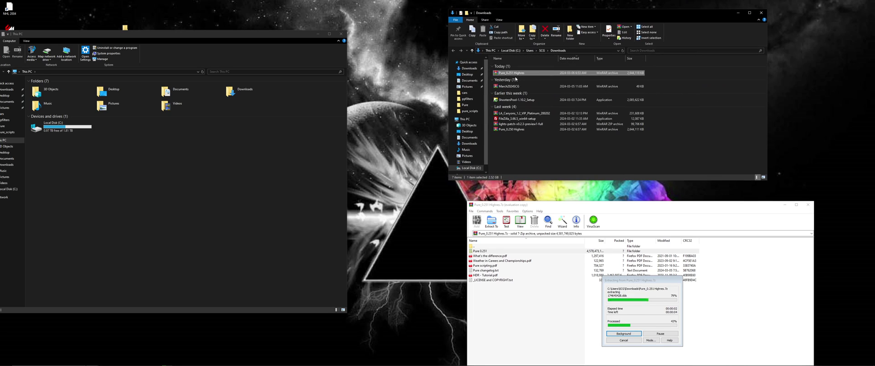
{"action": "right_click", "coordinate": [512, 73]}
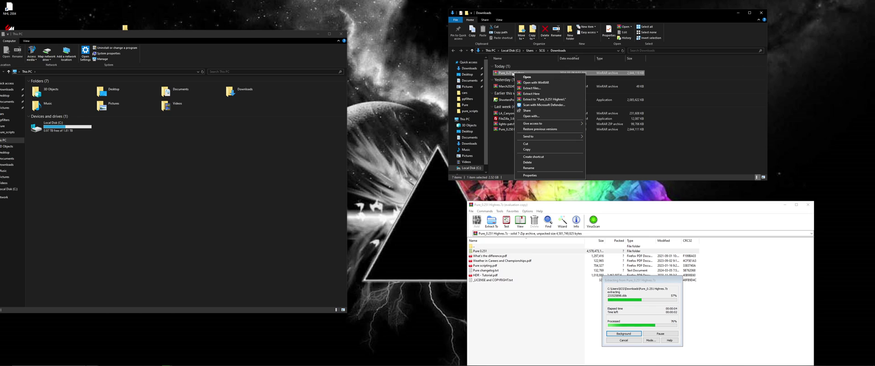
{"action": "left_click", "coordinate": [530, 176]}
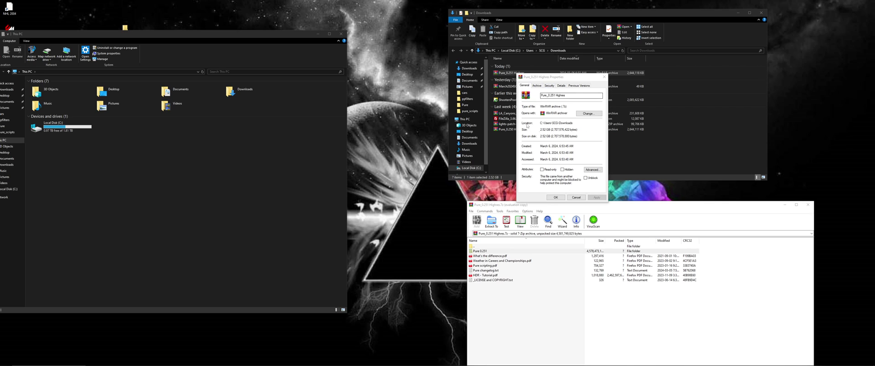
{"action": "left_click", "coordinate": [586, 178]}
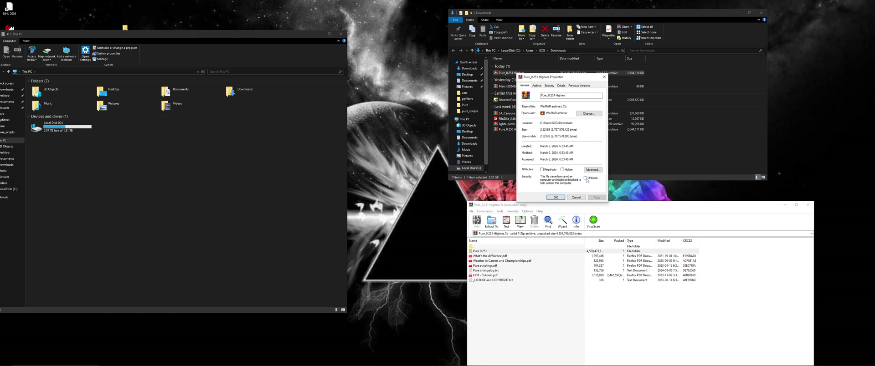
{"action": "left_click", "coordinate": [585, 178]}
{"action": "left_click", "coordinate": [555, 198]}
Step: Minimize the Downloads and archive windows, then open the extracted Pure 0.251 folder beside the This PC window
{"action": "left_click", "coordinate": [736, 13]}
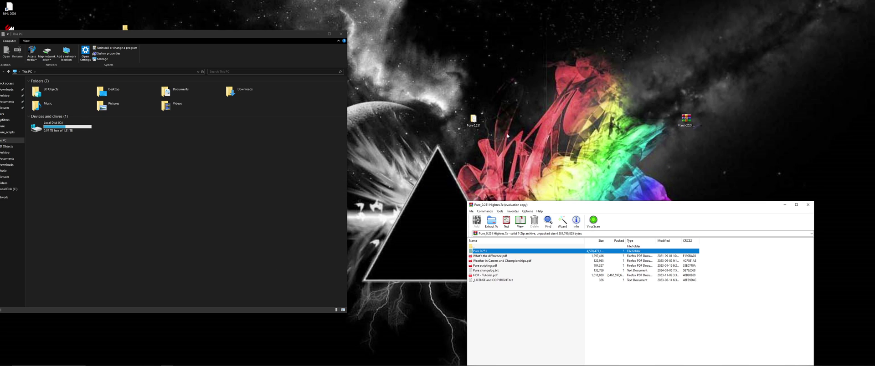
{"action": "left_click", "coordinate": [785, 205]}
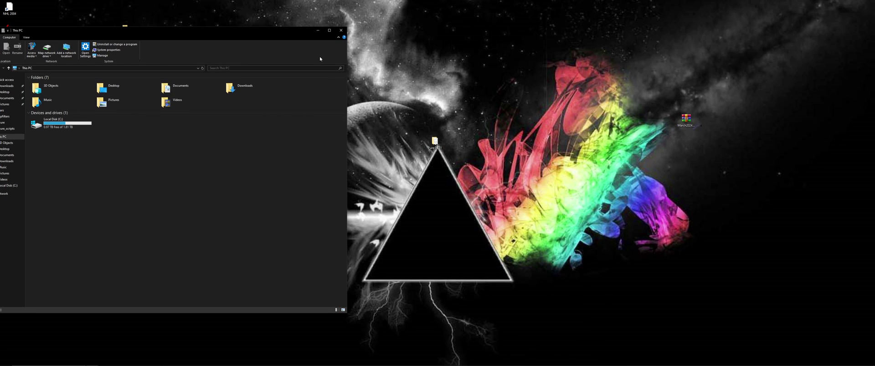
{"action": "double_click", "coordinate": [435, 141]}
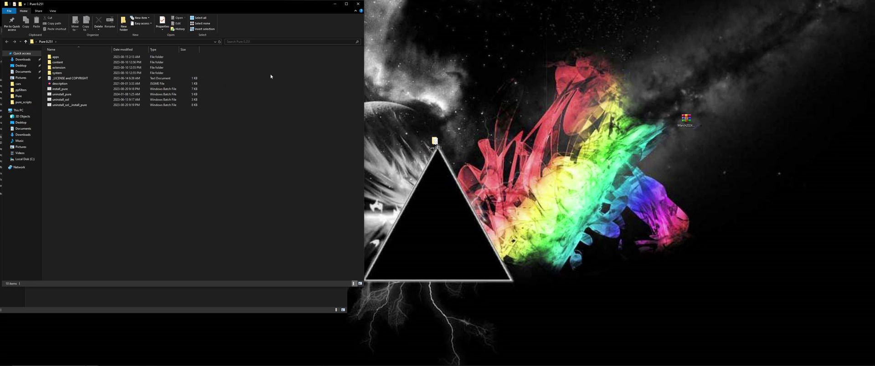
{"action": "left_click_drag", "start_coordinate": [125, 5], "coordinate": [505, 88]}
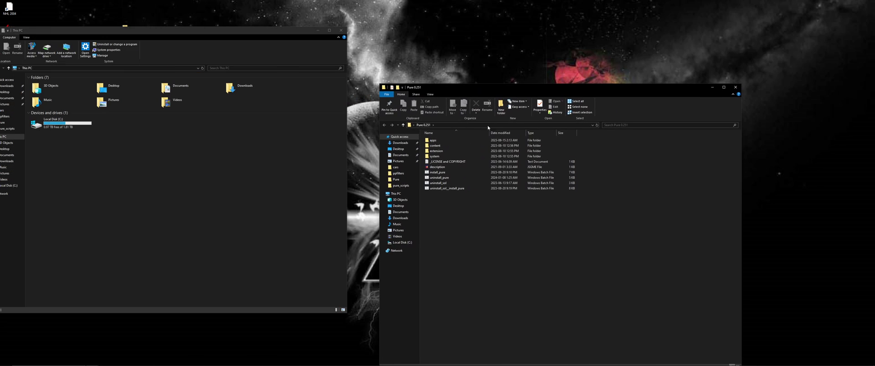
Step: Run uninstall_sol on the root folder C:\Program Files (x86)\Steam\steamapps\common\assettocorsa and agree to delete the Sol Config userfiles
{"action": "double_click", "coordinate": [455, 184]}
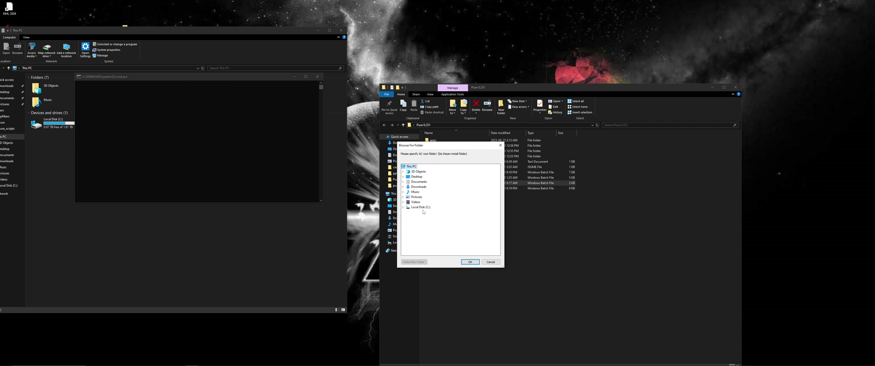
{"action": "double_click", "coordinate": [420, 208]}
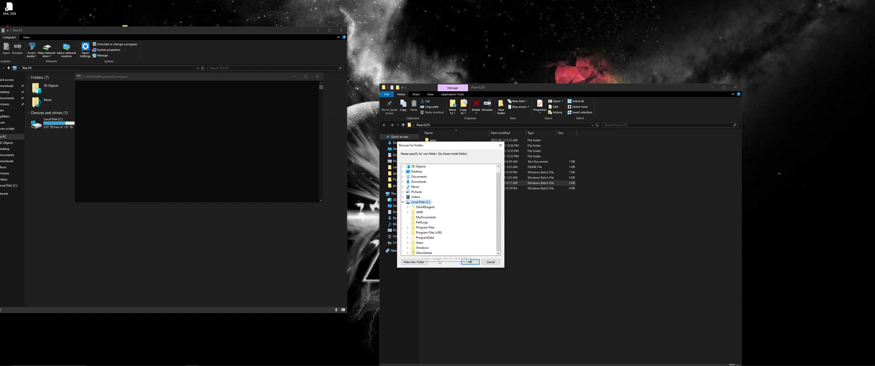
{"action": "left_click", "coordinate": [408, 232]}
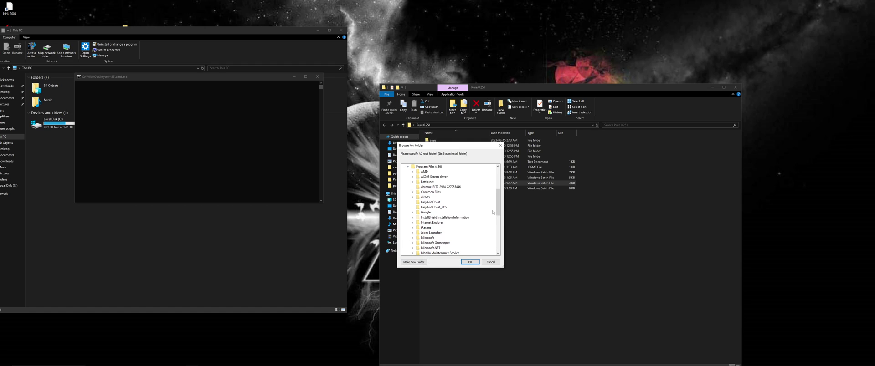
{"action": "scroll", "coordinate": [451, 235], "scroll_direction": "down", "scroll_amount": 6}
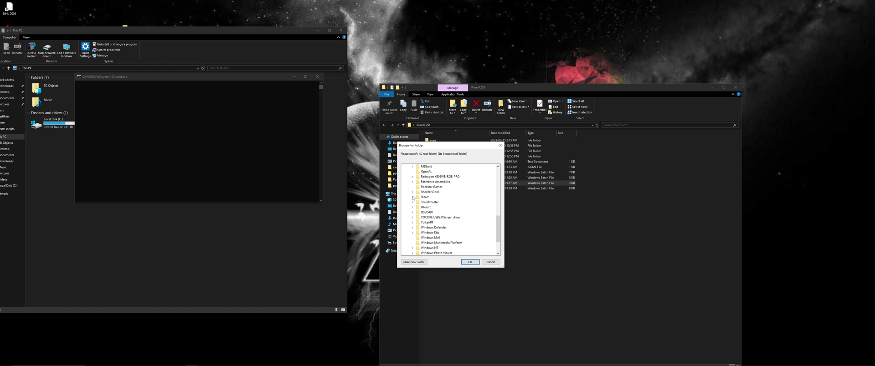
{"action": "left_click", "coordinate": [412, 197]}
{"action": "left_click", "coordinate": [416, 233]}
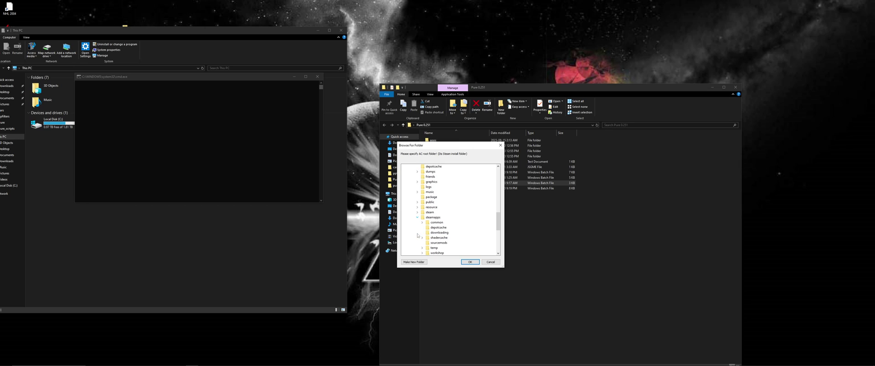
{"action": "double_click", "coordinate": [437, 228]}
{"action": "double_click", "coordinate": [443, 177]}
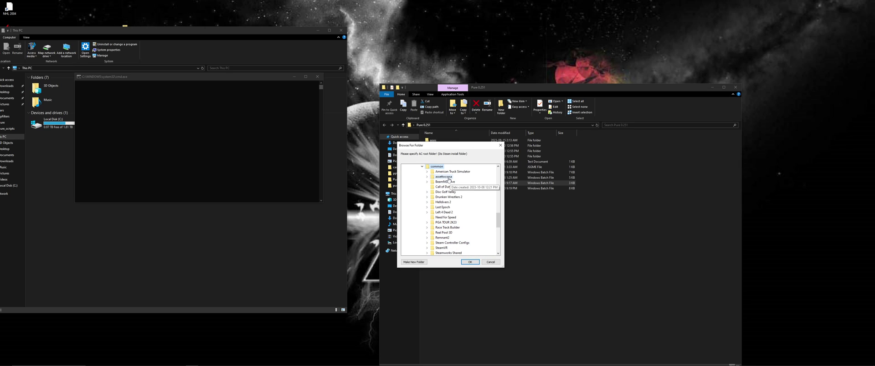
{"action": "left_click", "coordinate": [470, 262]}
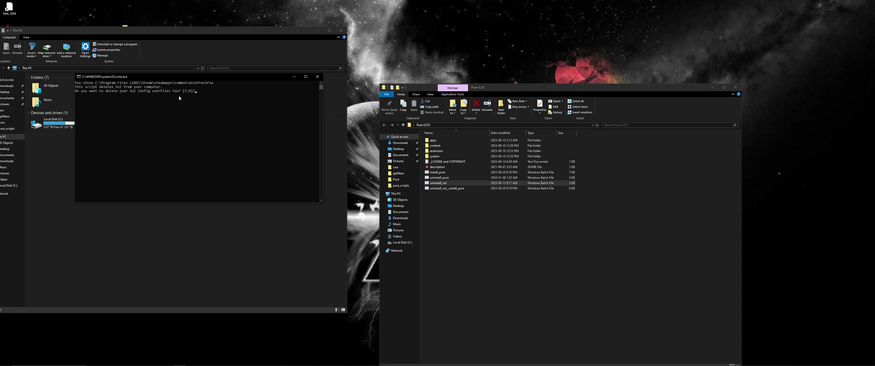
{"action": "key", "text": "y"}
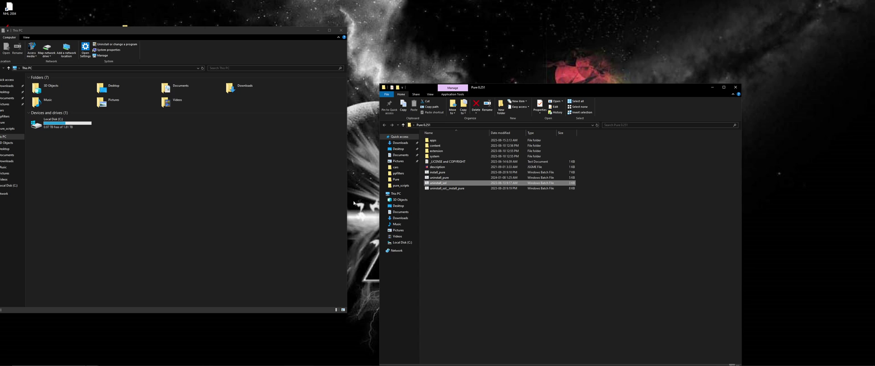
Step: Run install_pure with C:\Program Files (x86)\Steam\steamapps\common\assettocorsa as the AC root folder and dismiss the finished script
{"action": "double_click", "coordinate": [455, 172]}
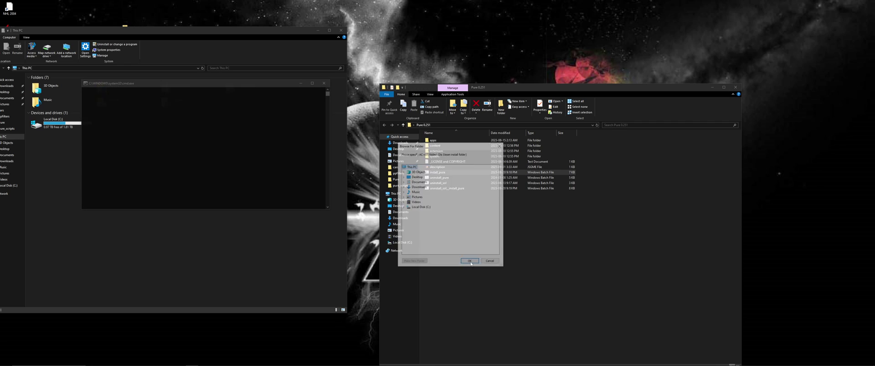
{"action": "double_click", "coordinate": [417, 207]}
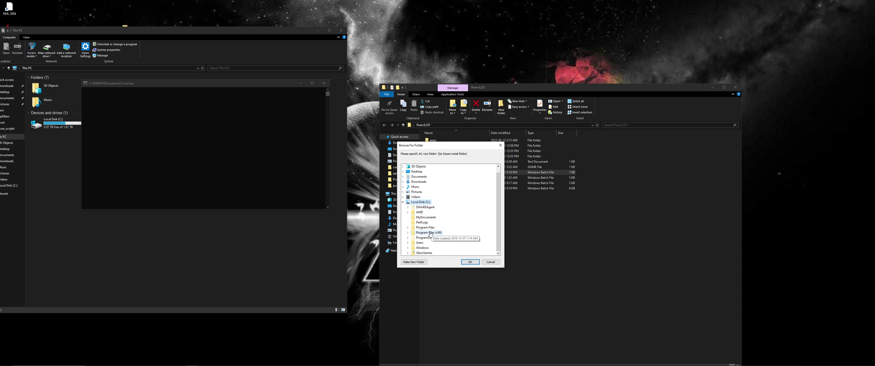
{"action": "left_click", "coordinate": [428, 233]}
{"action": "left_click_drag", "start_coordinate": [499, 200], "coordinate": [502, 223]}
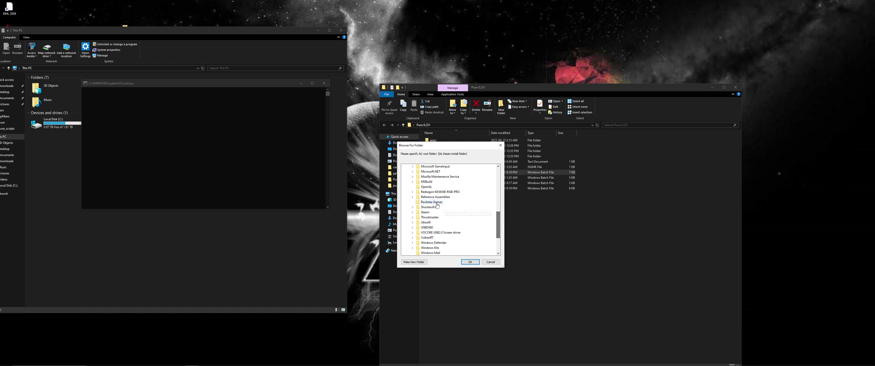
{"action": "left_click", "coordinate": [425, 212]}
{"action": "scroll", "coordinate": [444, 243], "scroll_direction": "down", "scroll_amount": 2}
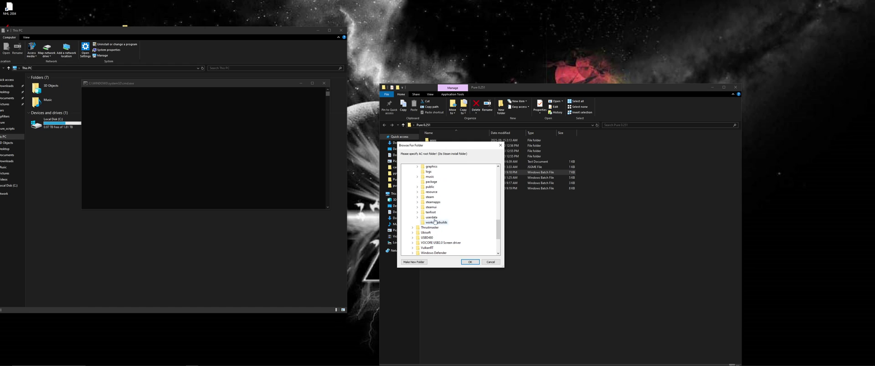
{"action": "double_click", "coordinate": [432, 218]}
{"action": "double_click", "coordinate": [436, 208]}
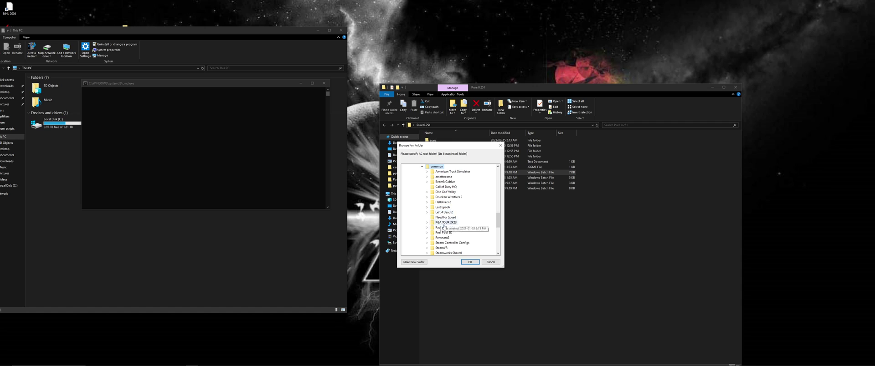
{"action": "double_click", "coordinate": [444, 177]}
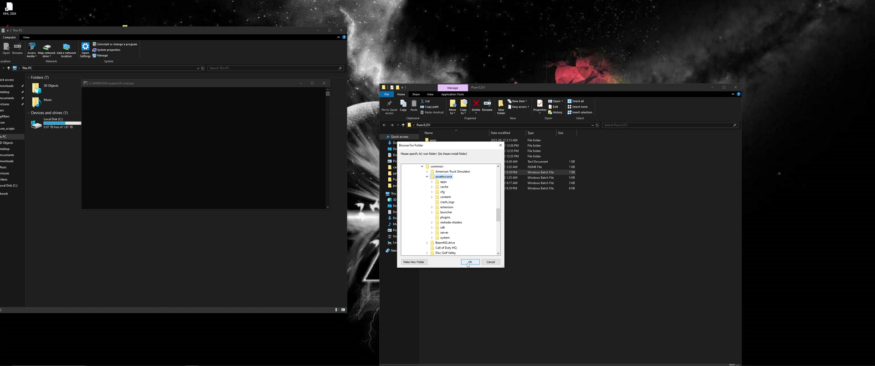
{"action": "left_click", "coordinate": [466, 263]}
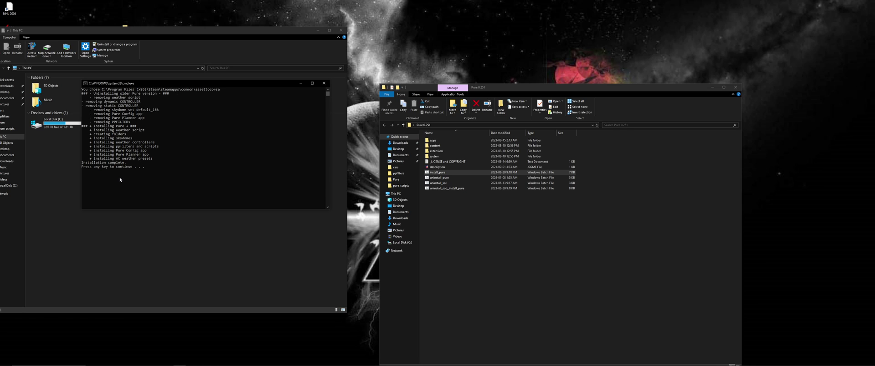
{"action": "key", "text": "Return"}
Step: Launch Content Manager from the desktop and open the Weather FX page of the Custom Shaders Patch settings
{"action": "left_click", "coordinate": [317, 30]}
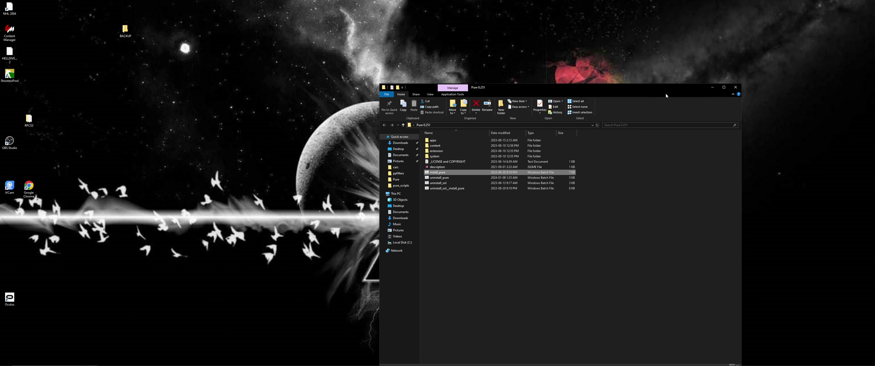
{"action": "double_click", "coordinate": [10, 33]}
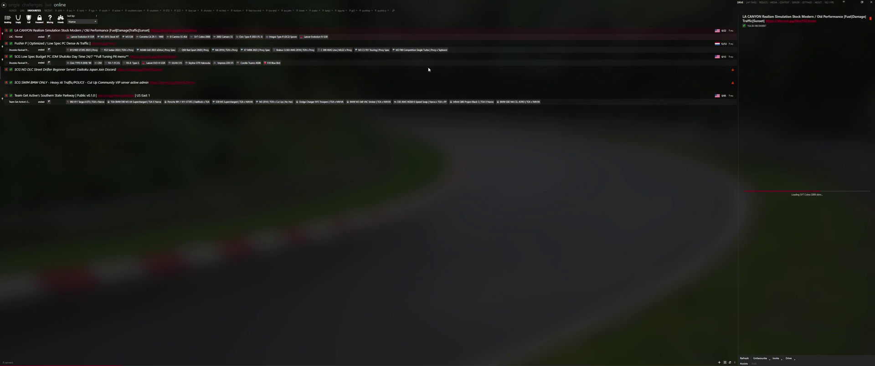
{"action": "left_click", "coordinate": [807, 2]}
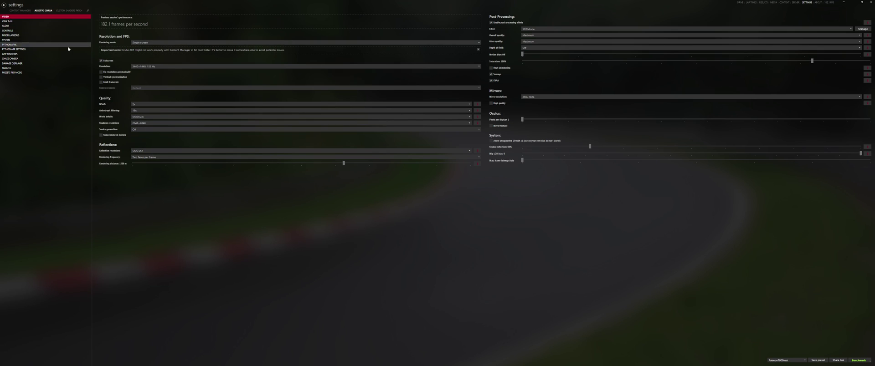
{"action": "left_click", "coordinate": [73, 11]}
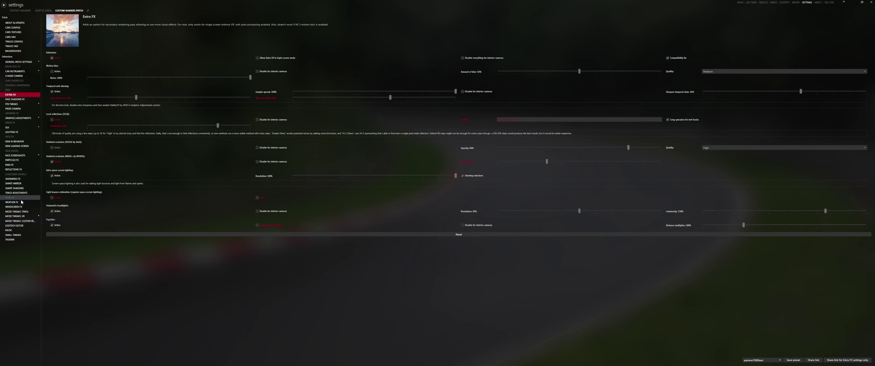
{"action": "left_click", "coordinate": [20, 203]}
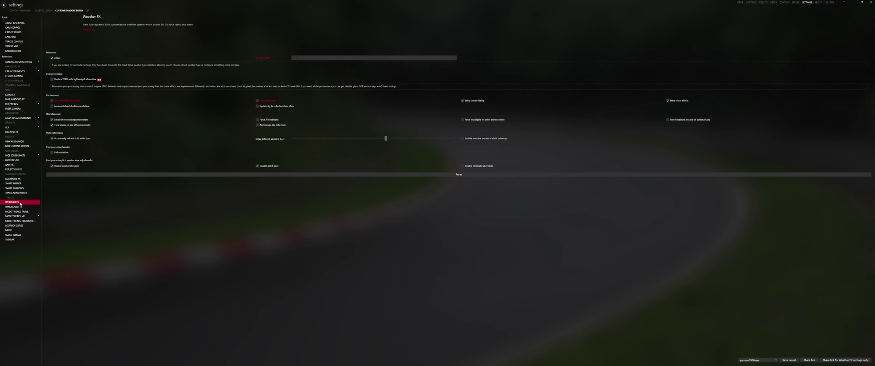
Step: Choose Pure as the weather style for Weather FX, and open the single-player Quick drive setup
{"action": "left_click", "coordinate": [326, 57]}
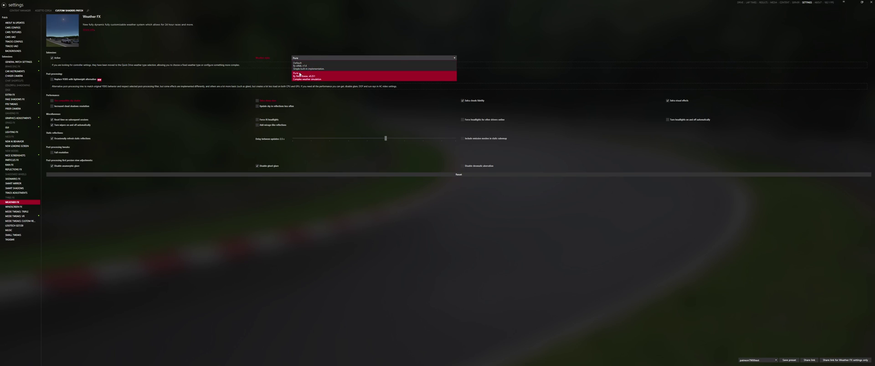
{"action": "left_click", "coordinate": [325, 73]}
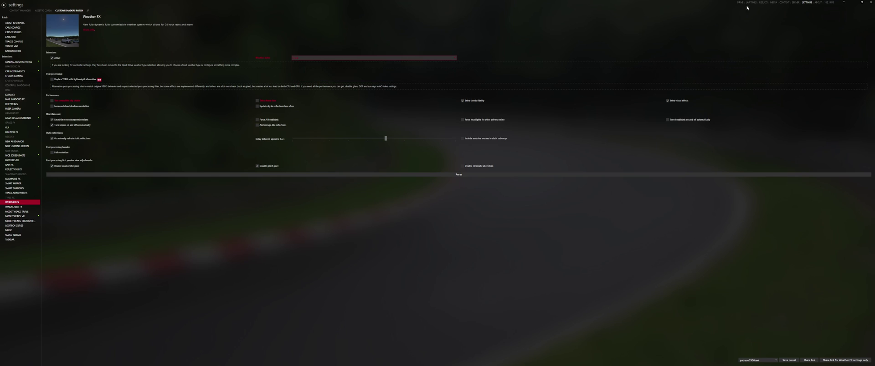
{"action": "left_click", "coordinate": [741, 3]}
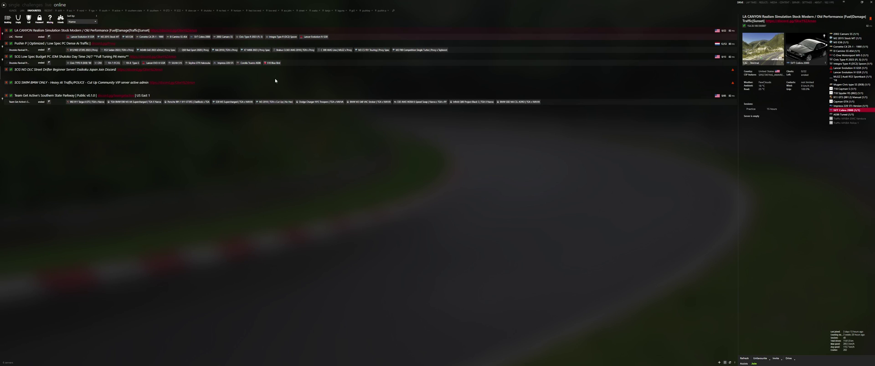
{"action": "left_click", "coordinate": [5, 4]}
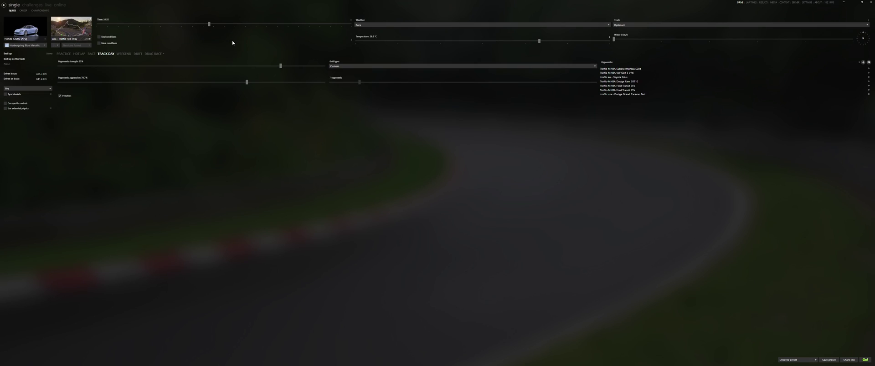
Step: Set the Quick drive weather to the dynamic Pure option and start the track day session
{"action": "left_click", "coordinate": [366, 24]}
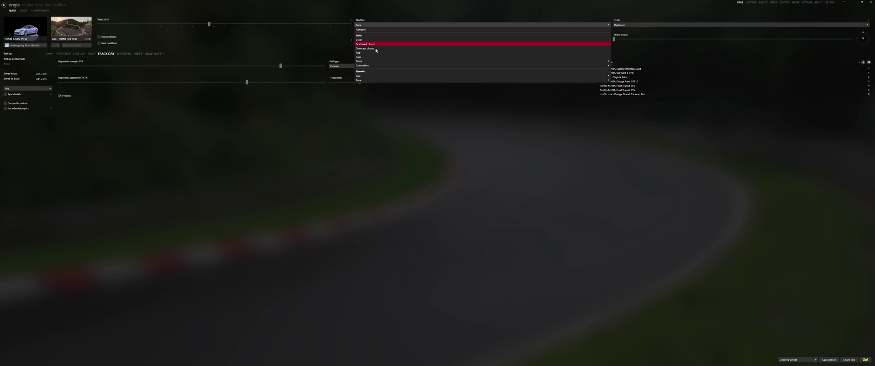
{"action": "left_click", "coordinate": [417, 81]}
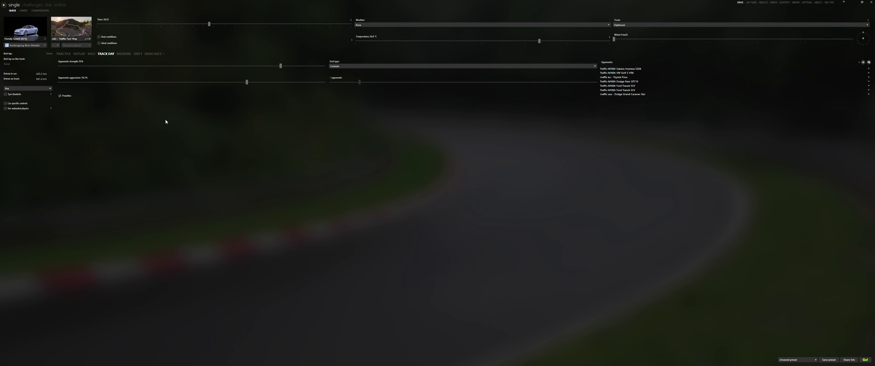
{"action": "left_click", "coordinate": [390, 26]}
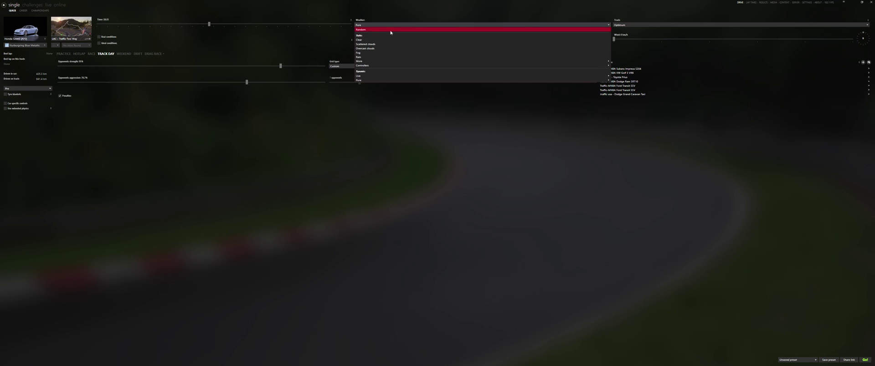
{"action": "left_click", "coordinate": [371, 80]}
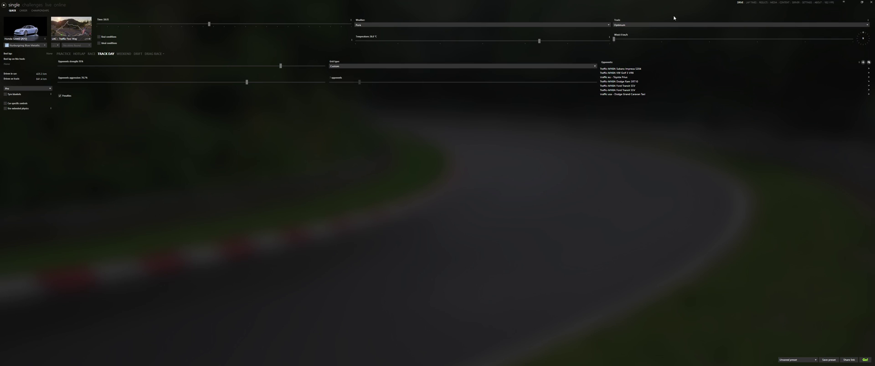
{"action": "left_click", "coordinate": [866, 360]}
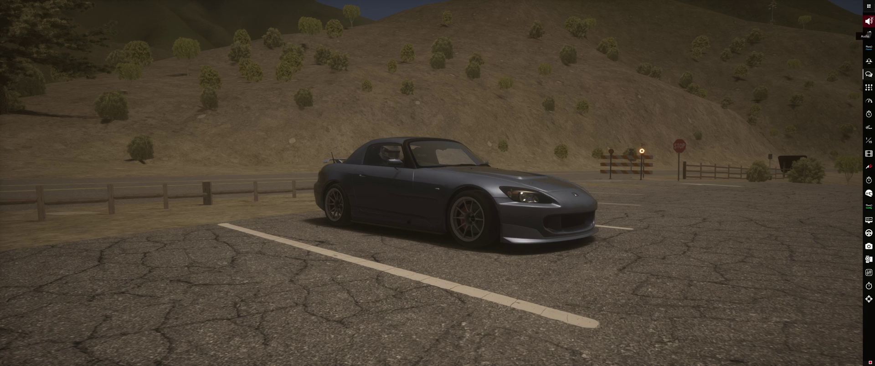
Step: Open the in-game Post Process Filter app beside the parked car
{"action": "left_click", "coordinate": [869, 6]}
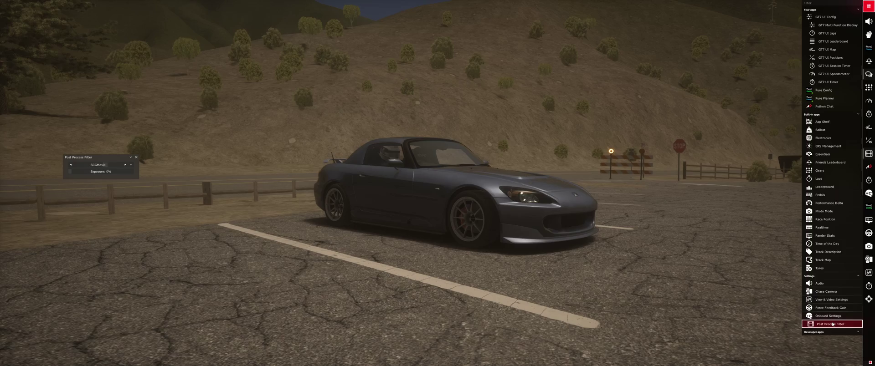
{"action": "left_click_drag", "start_coordinate": [346, 246], "coordinate": [648, 228]}
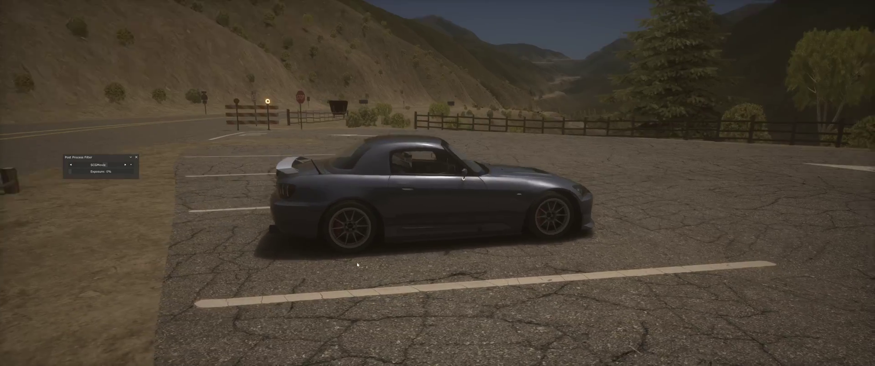
{"action": "left_click_drag", "start_coordinate": [357, 264], "coordinate": [551, 209]}
Step: Set the weather type to Scattered Clouds in the Pure Planner app, close it, and inspect the sky around the car
{"action": "left_click", "coordinate": [866, 3]}
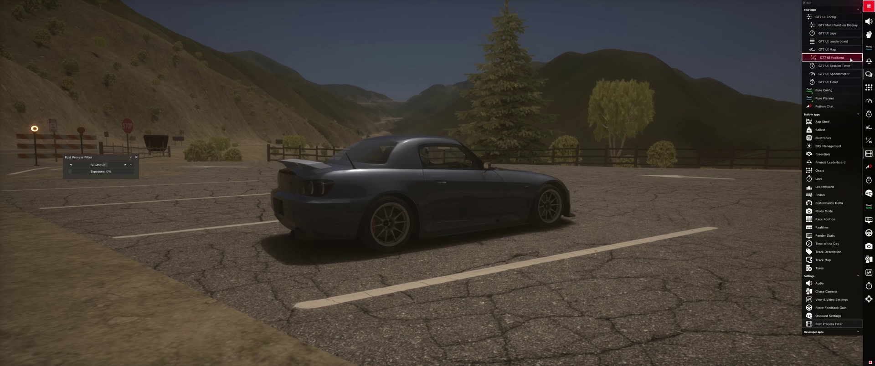
{"action": "left_click", "coordinate": [834, 98]}
{"action": "left_click", "coordinate": [455, 67]}
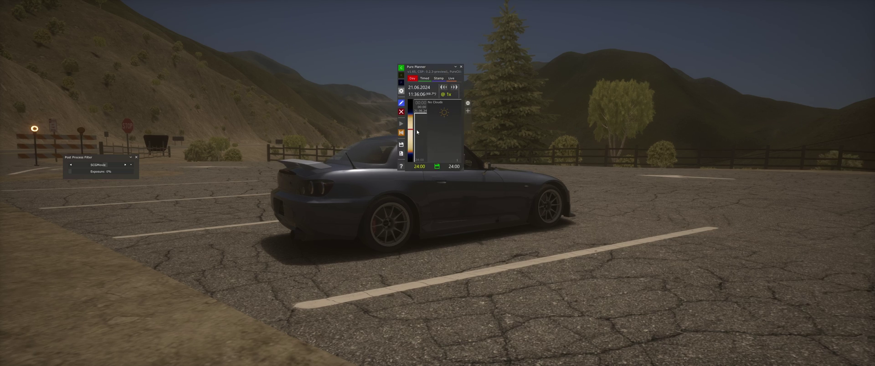
{"action": "left_click", "coordinate": [443, 121]}
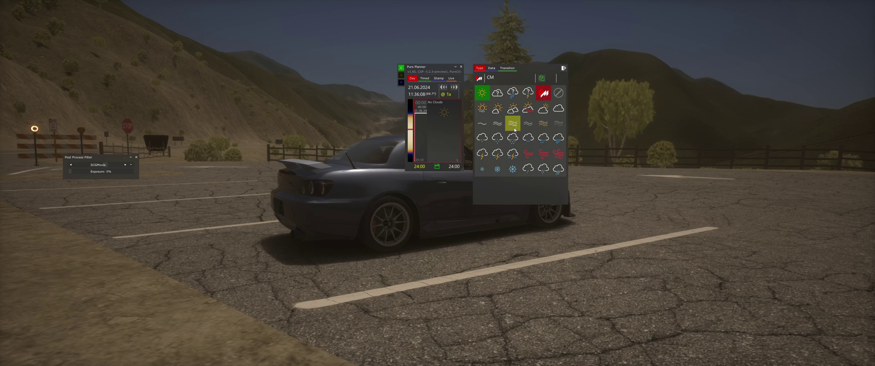
{"action": "left_click", "coordinate": [515, 119]}
{"action": "left_click", "coordinate": [513, 108]}
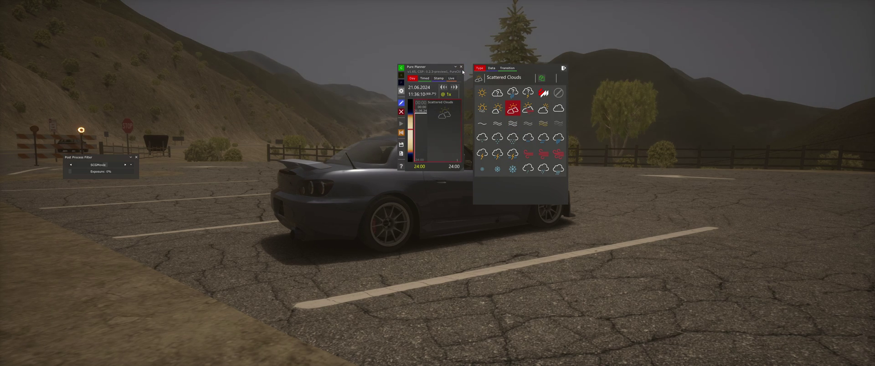
{"action": "left_click", "coordinate": [462, 67]}
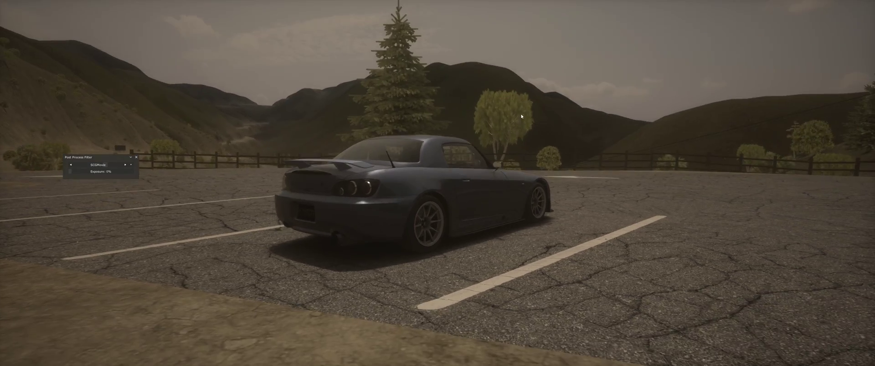
{"action": "left_click_drag", "start_coordinate": [521, 117], "coordinate": [228, 132]}
{"action": "left_click_drag", "start_coordinate": [435, 186], "coordinate": [513, 192]}
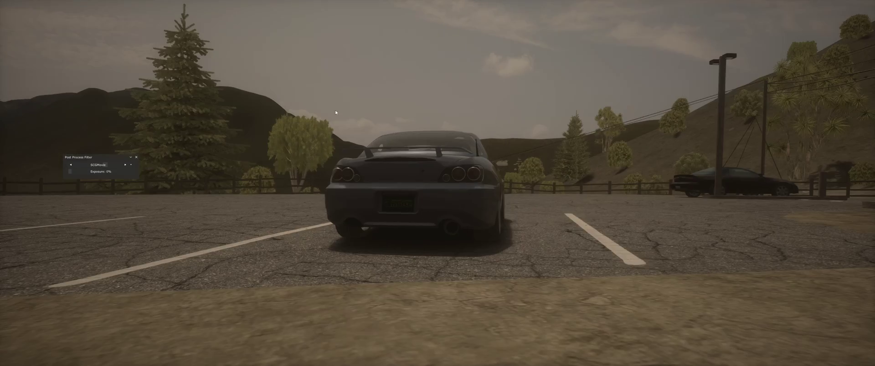
{"action": "left_click_drag", "start_coordinate": [335, 110], "coordinate": [511, 89]}
{"action": "mouse_move", "coordinate": [872, 91]}
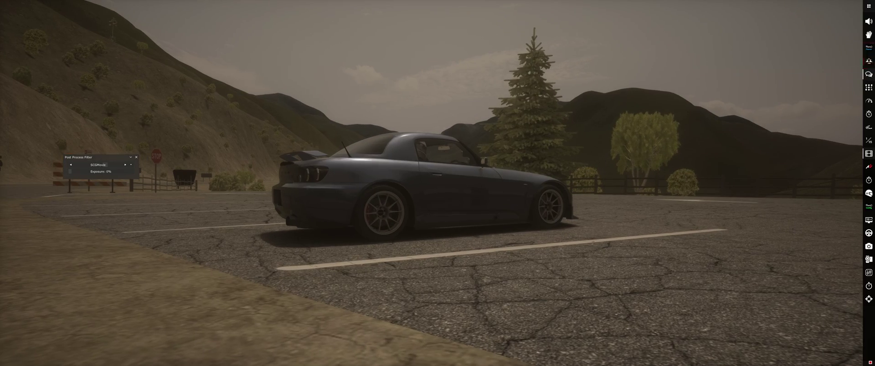
{"action": "left_click", "coordinate": [868, 5]}
{"action": "left_click", "coordinate": [834, 88]}
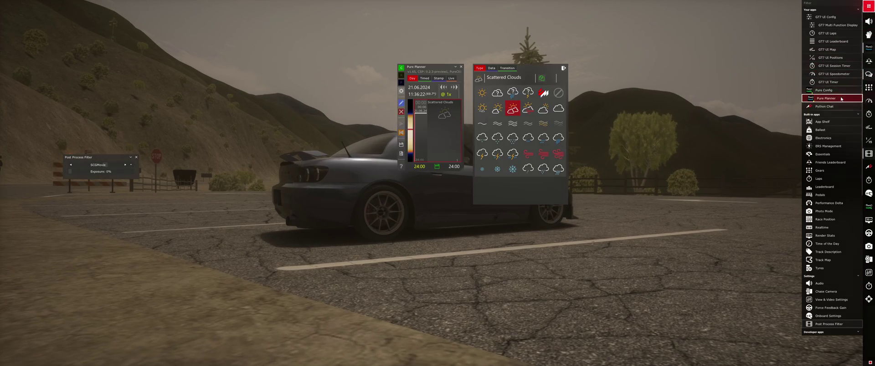
{"action": "left_click", "coordinate": [461, 67]}
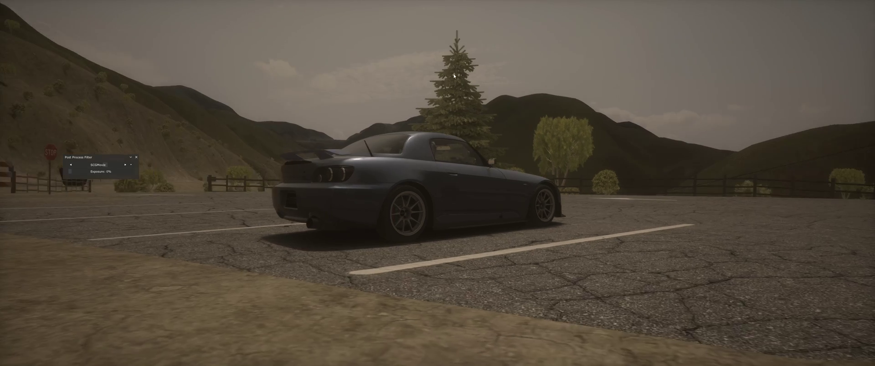
Step: In Pure Config's cloud settings, set clouds2D.brightness to about 1.73 and clouds2D.contrast to about 0.96
{"action": "mouse_move", "coordinate": [868, 46]}
{"action": "left_click", "coordinate": [868, 6]}
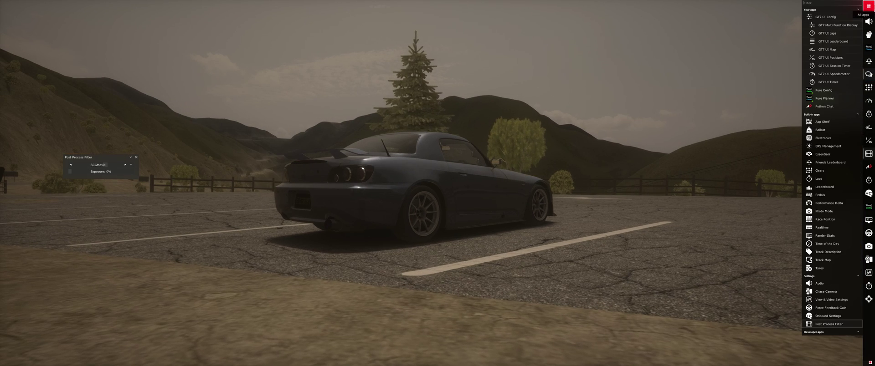
{"action": "left_click", "coordinate": [837, 90]}
{"action": "left_click", "coordinate": [653, 123]}
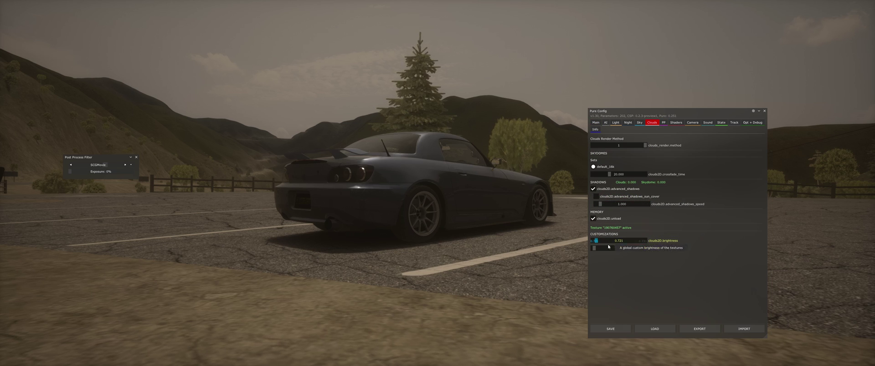
{"action": "left_click_drag", "start_coordinate": [597, 252], "coordinate": [602, 242]}
{"action": "left_click_drag", "start_coordinate": [438, 207], "coordinate": [391, 220]}
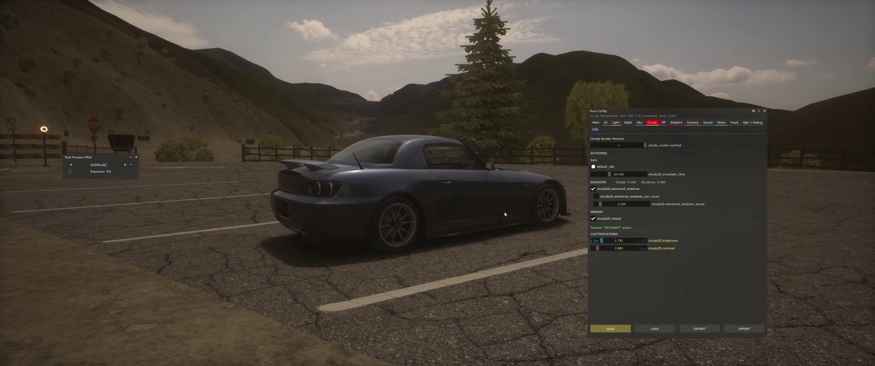
Step: Save the Pure Config settings, close the app, and look over the clouds from around the car
{"action": "left_click", "coordinate": [604, 328]}
{"action": "left_click", "coordinate": [764, 111]}
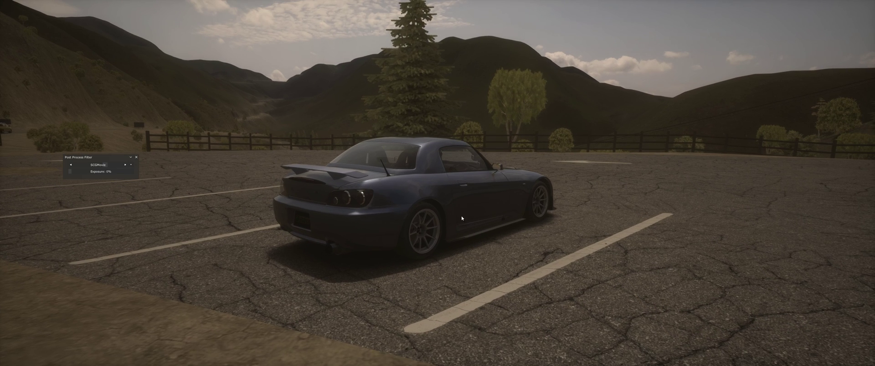
{"action": "left_click_drag", "start_coordinate": [441, 226], "coordinate": [479, 193]}
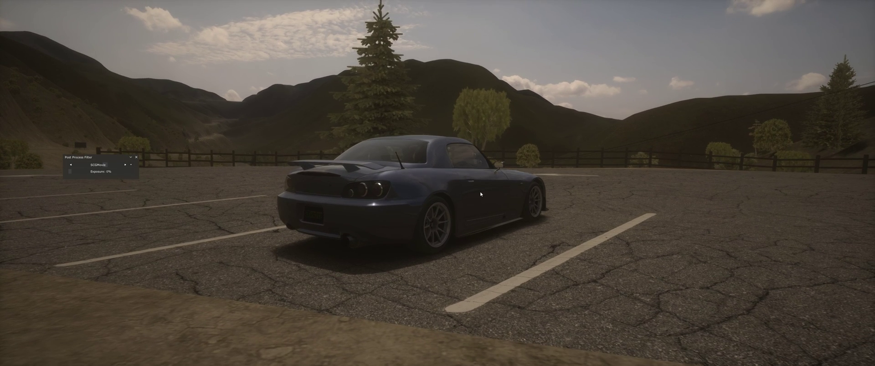